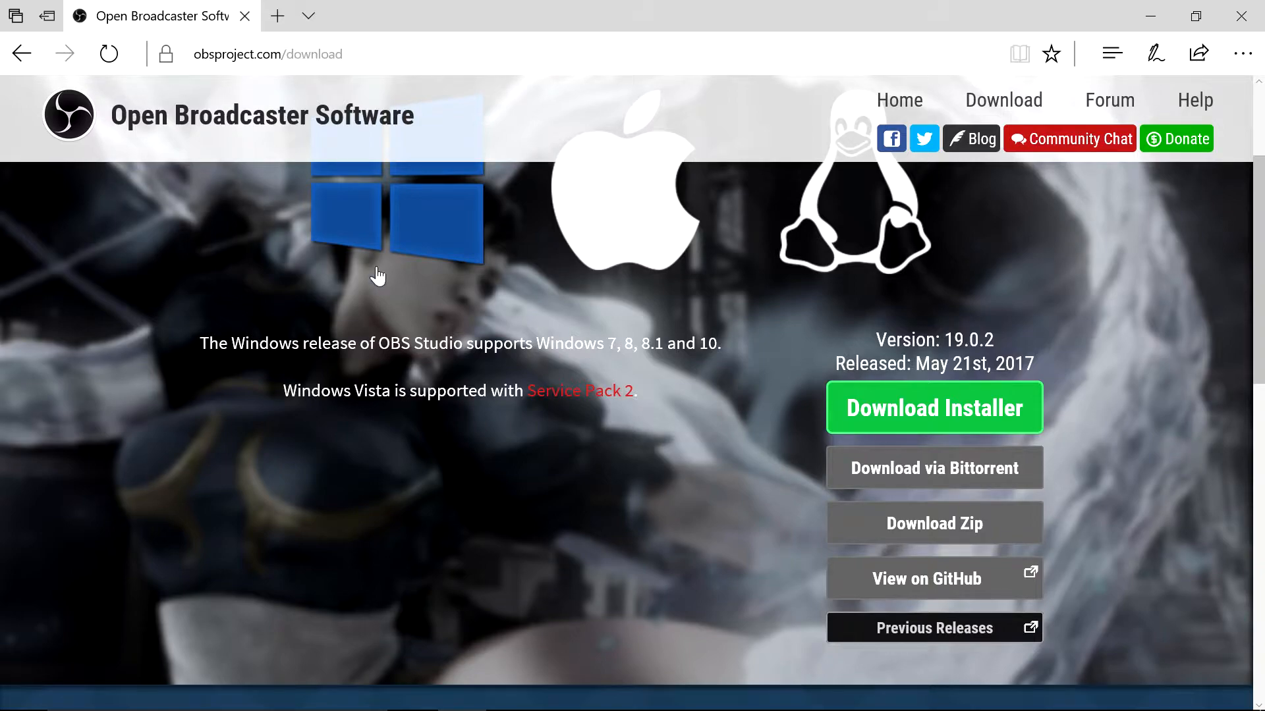
- Find the Windows installer for OBS Studio 19.0.2 on the OBS download page
{"action": "scroll", "coordinate": [572, 325], "scroll_direction": "up", "scroll_amount": 3}
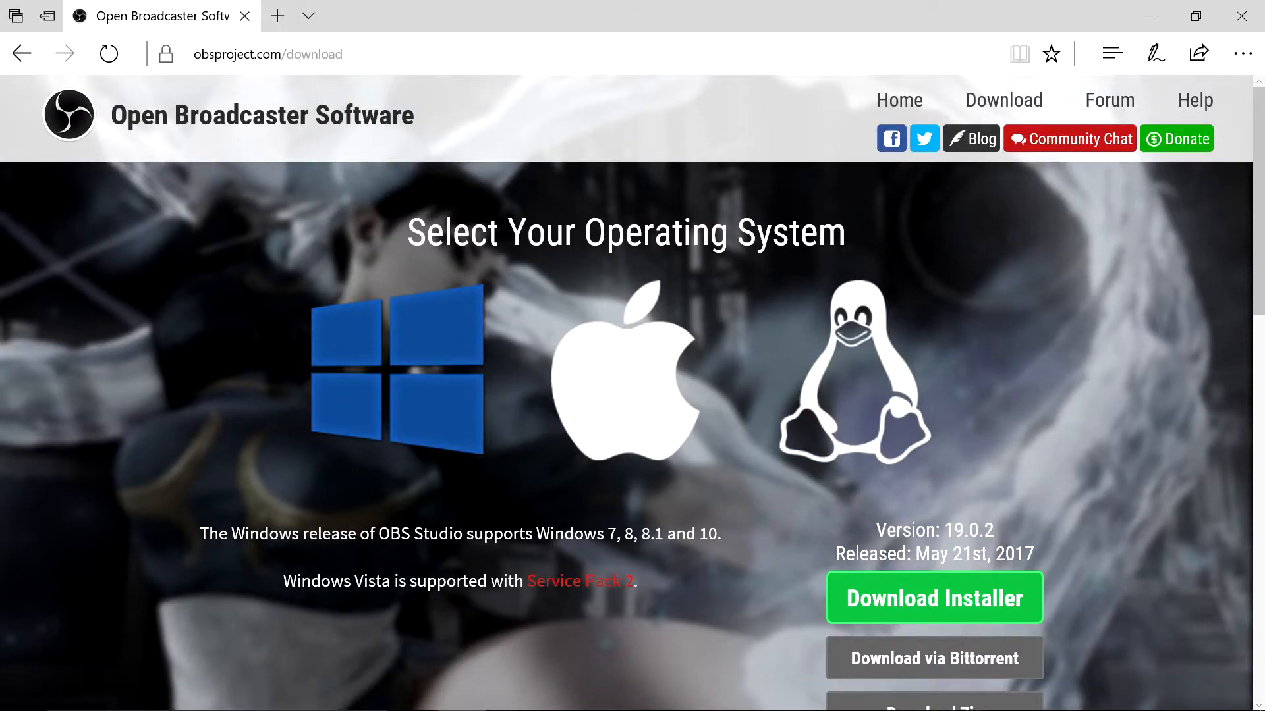
{"action": "scroll", "coordinate": [734, 493], "scroll_direction": "down", "scroll_amount": 3}
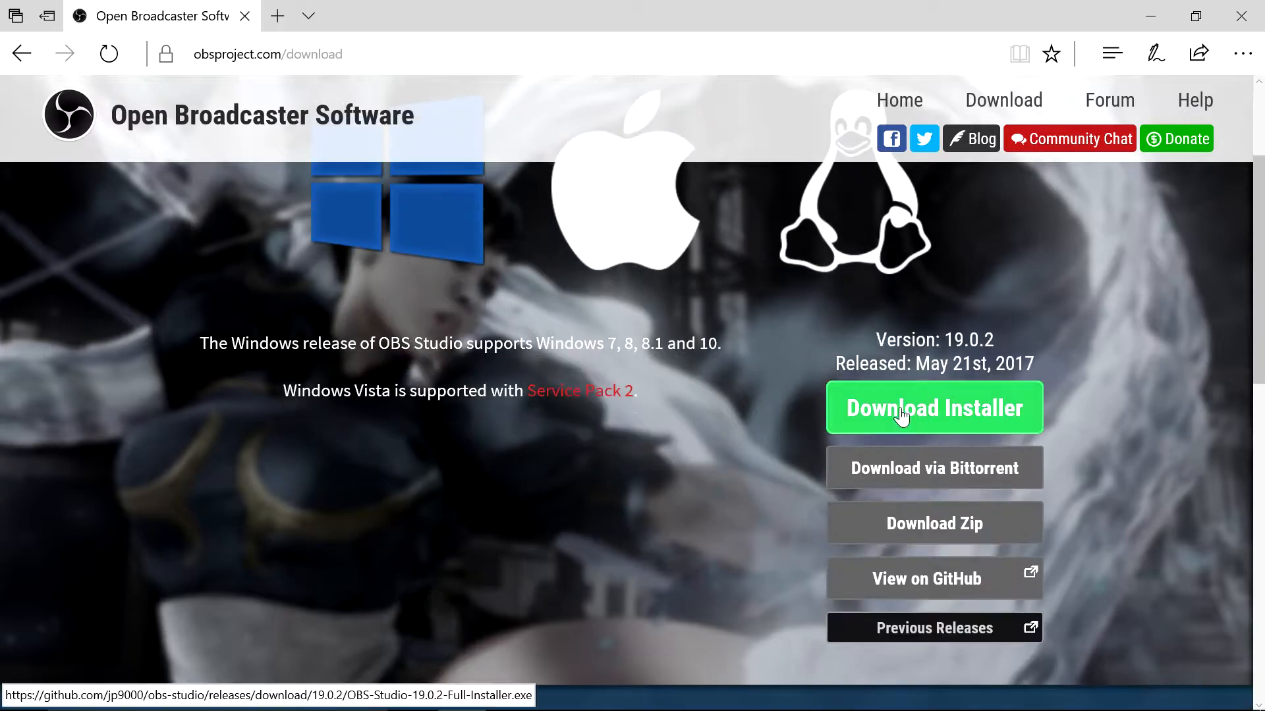
{"action": "left_click", "coordinate": [928, 417]}
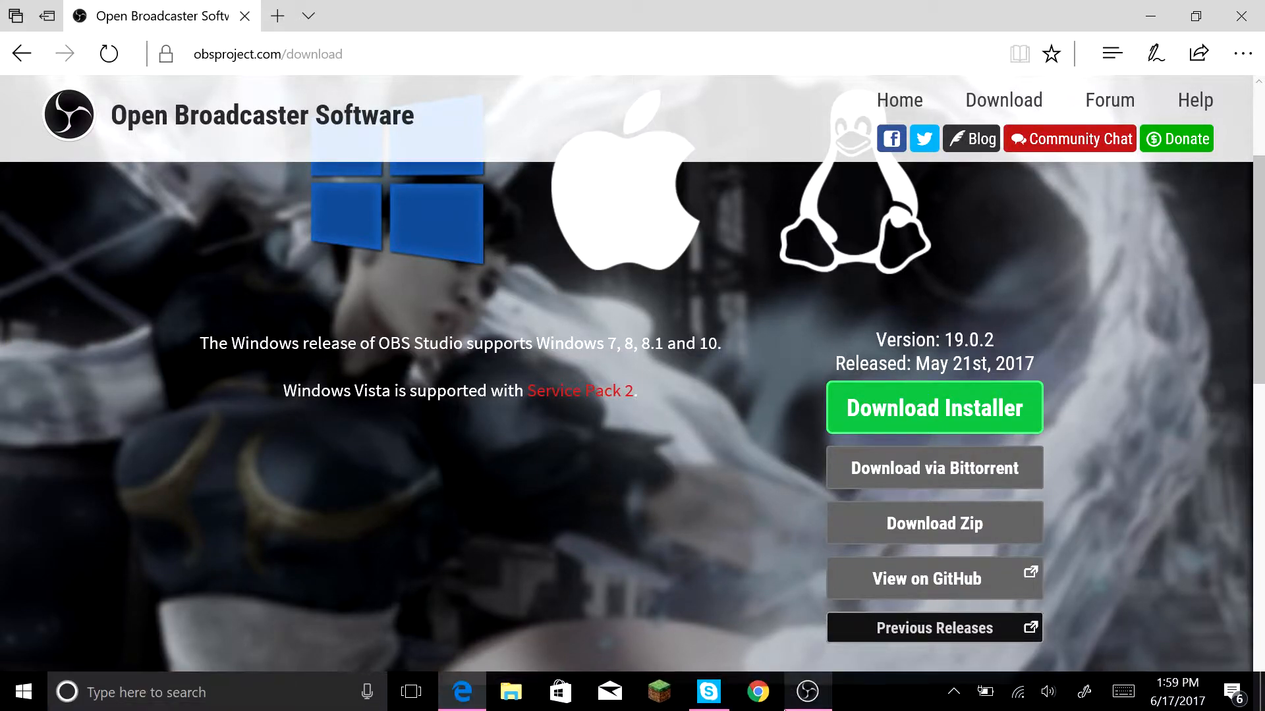
- Switch to OBS and add a new scene named "Sc"
{"action": "left_click", "coordinate": [808, 692]}
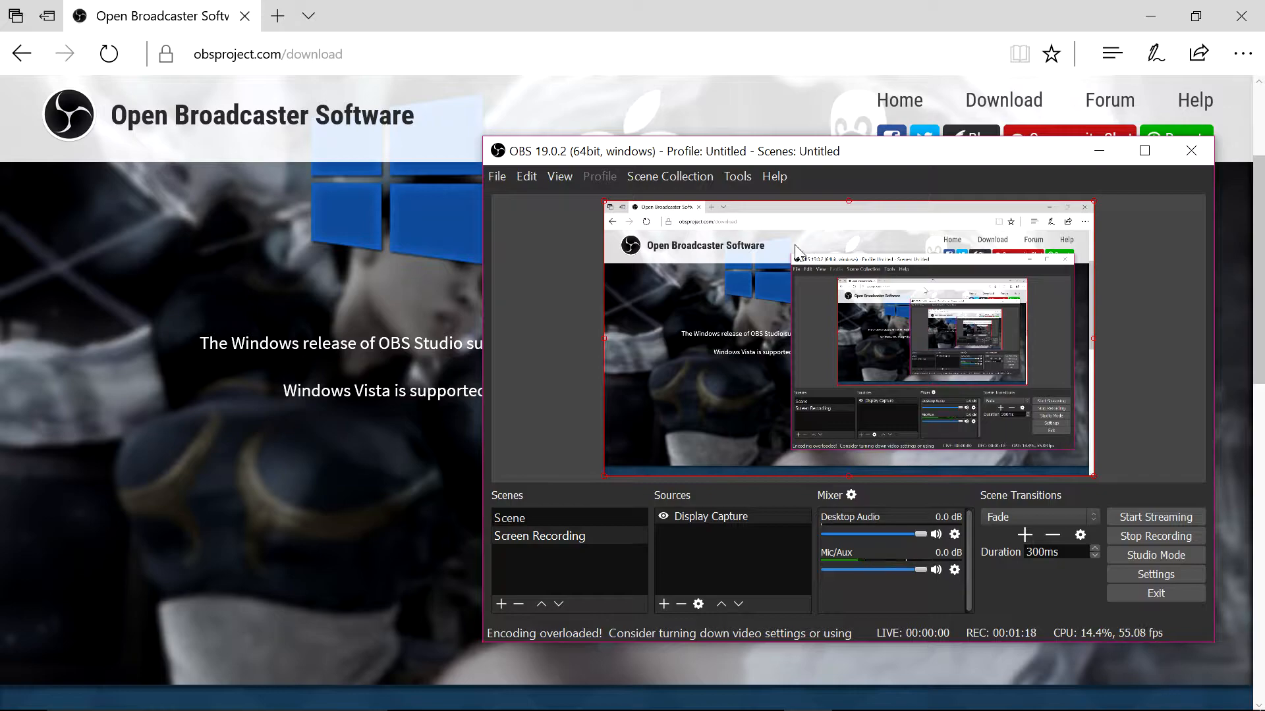
{"action": "right_click", "coordinate": [582, 574]}
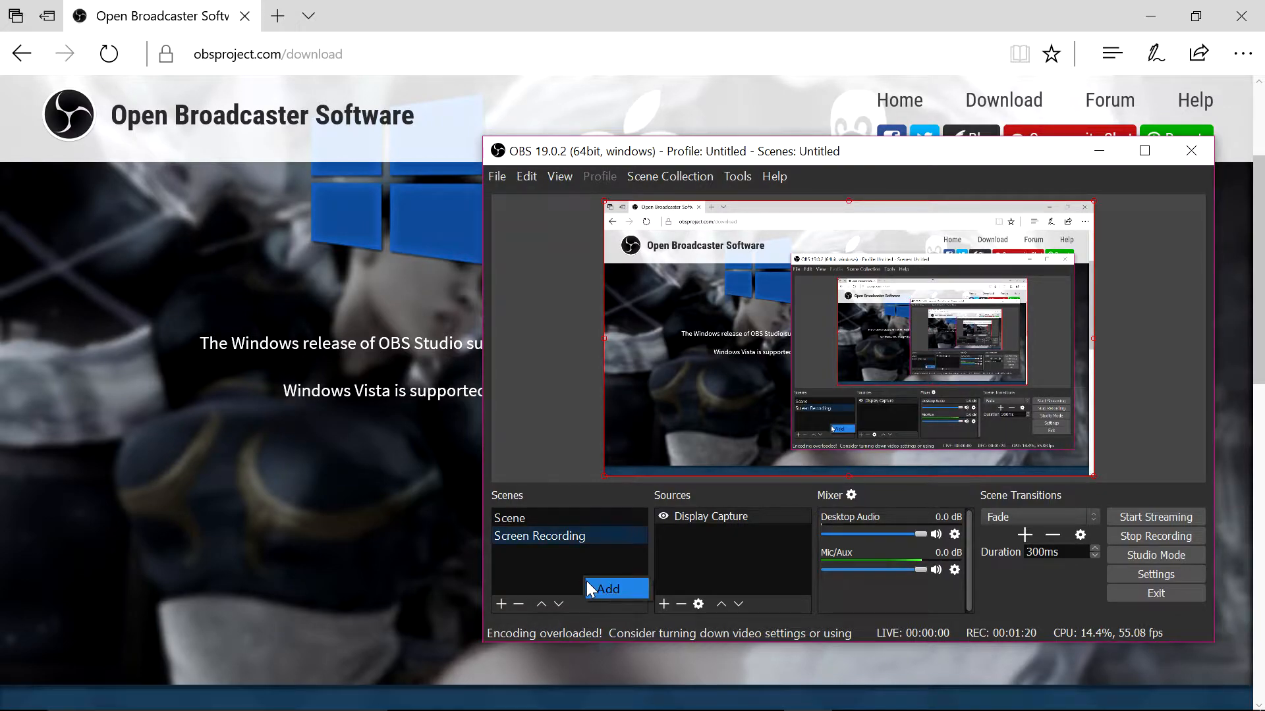
{"action": "left_click", "coordinate": [626, 593]}
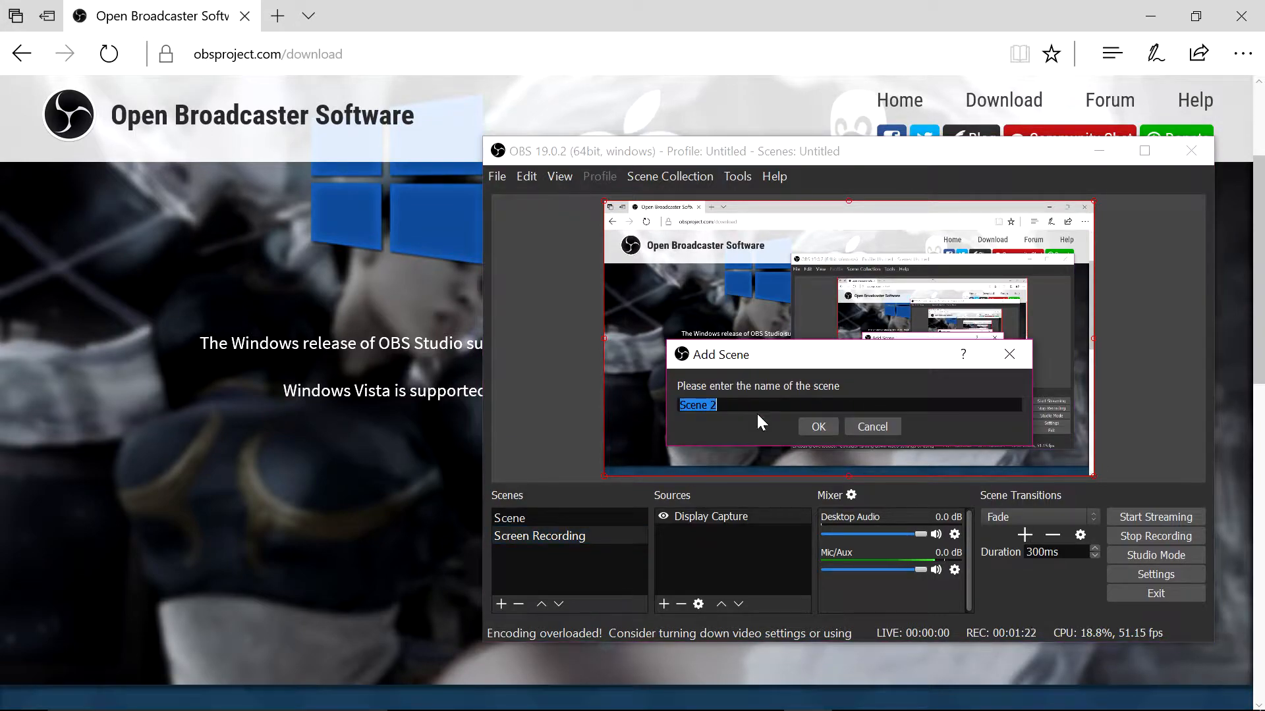
{"action": "left_click_drag", "start_coordinate": [727, 406], "coordinate": [679, 406]}
{"action": "type", "text": "Sc"}
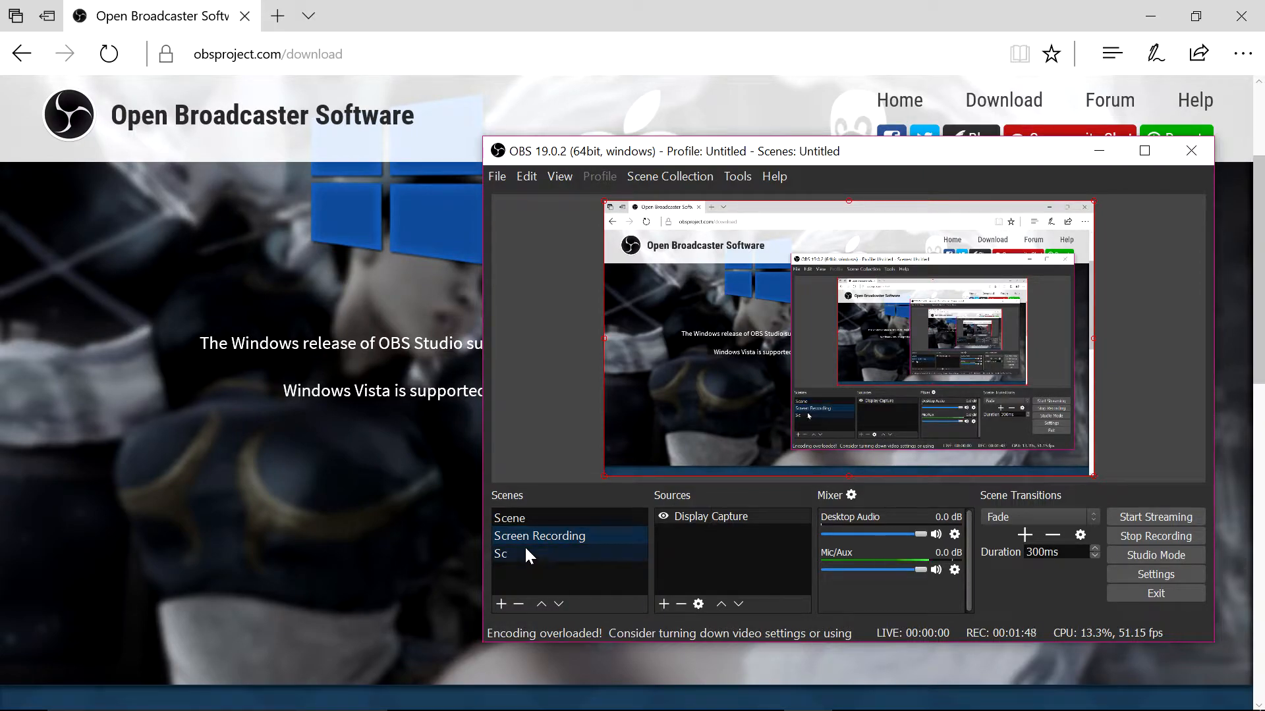
- Examine the source types that can be added to the Screen Recording scene, without adding one
{"action": "right_click", "coordinate": [728, 530]}
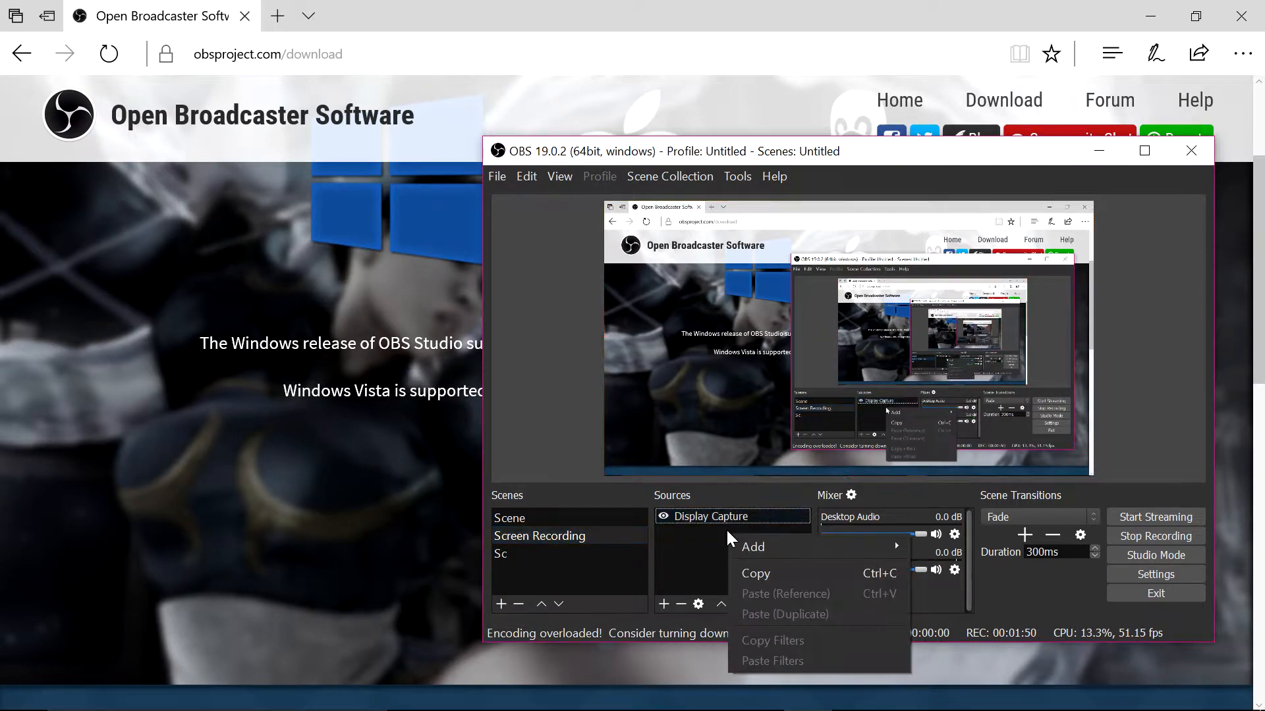
{"action": "mouse_move", "coordinate": [758, 546]}
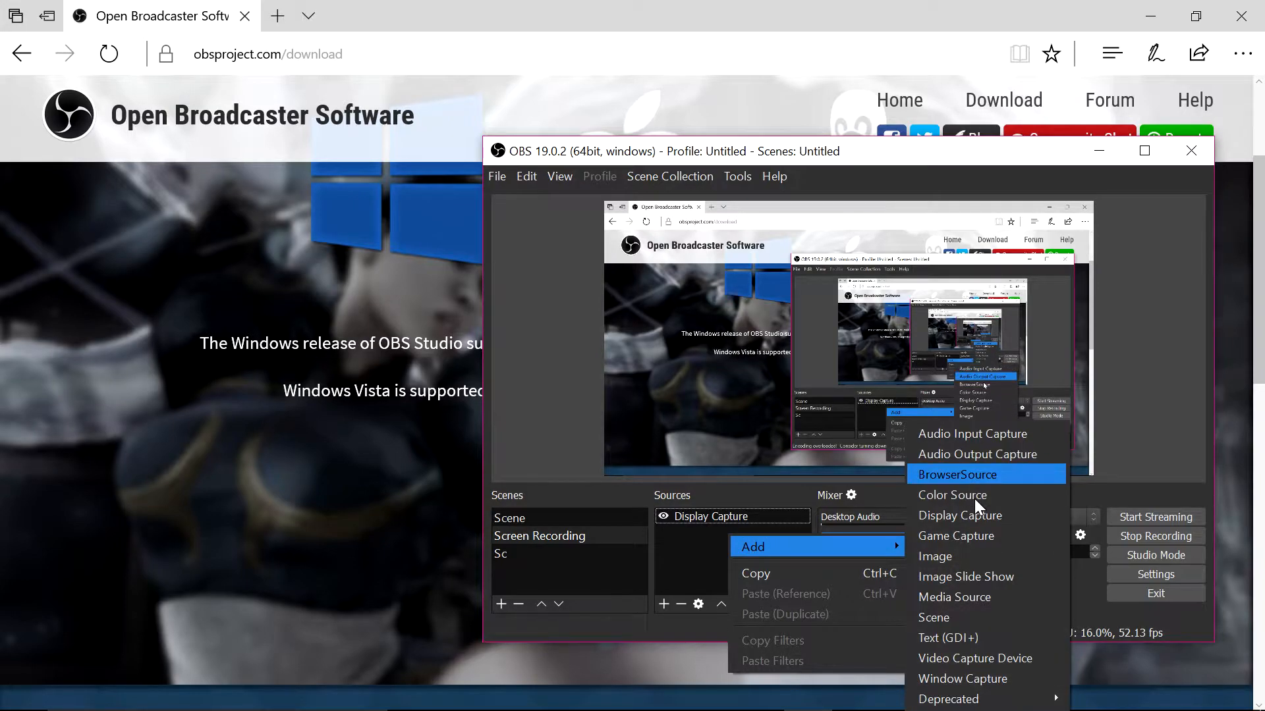
{"action": "left_click", "coordinate": [587, 493]}
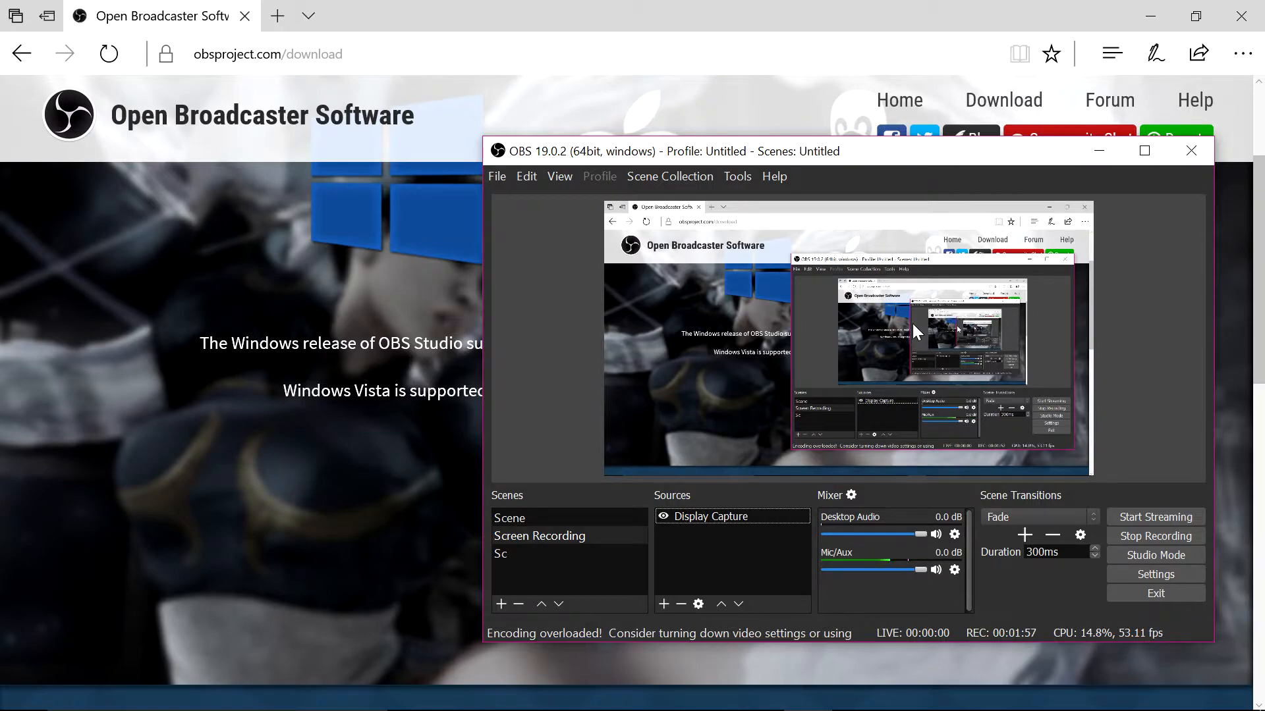
{"action": "right_click", "coordinate": [775, 519]}
{"action": "right_click", "coordinate": [698, 604]}
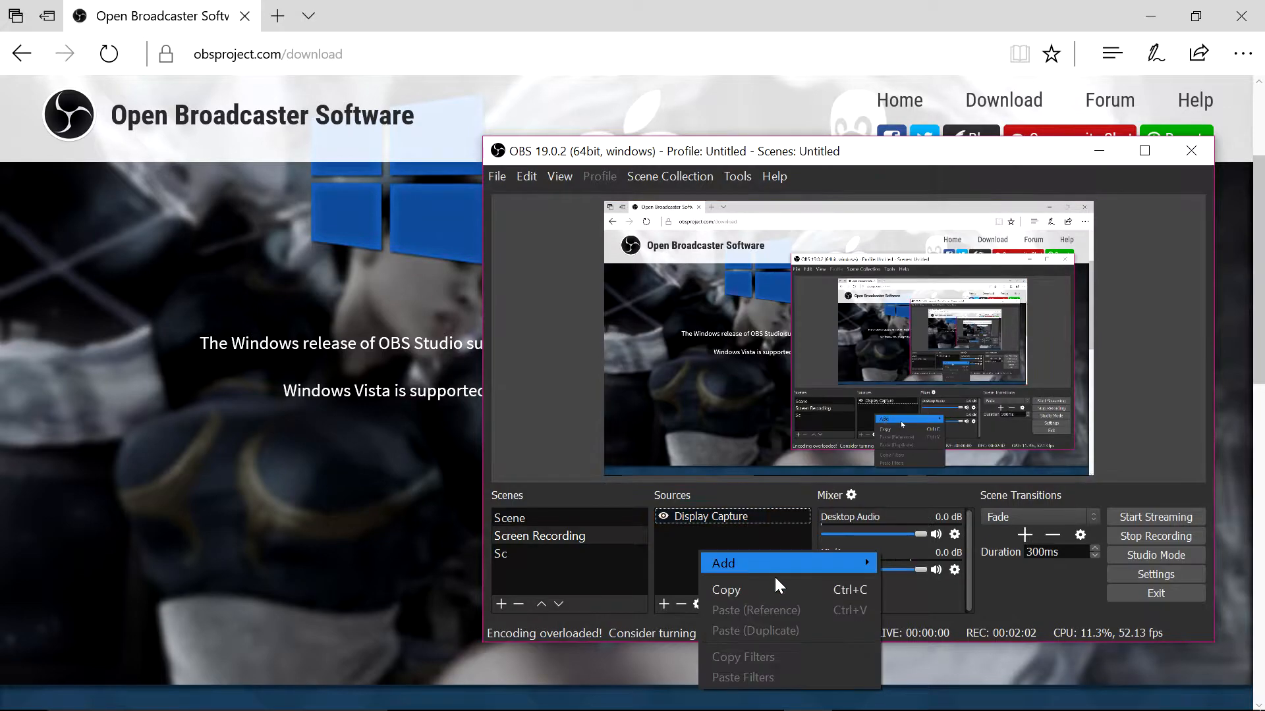
{"action": "mouse_move", "coordinate": [850, 563]}
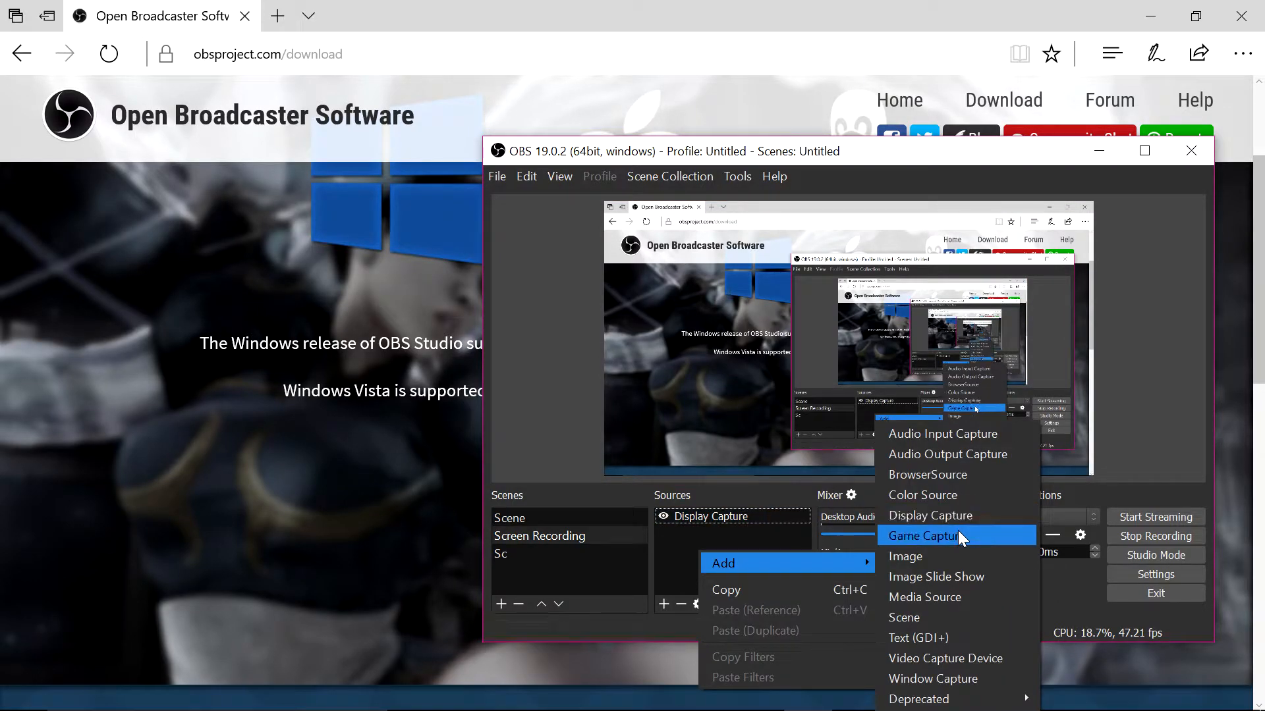
{"action": "left_click", "coordinate": [634, 498]}
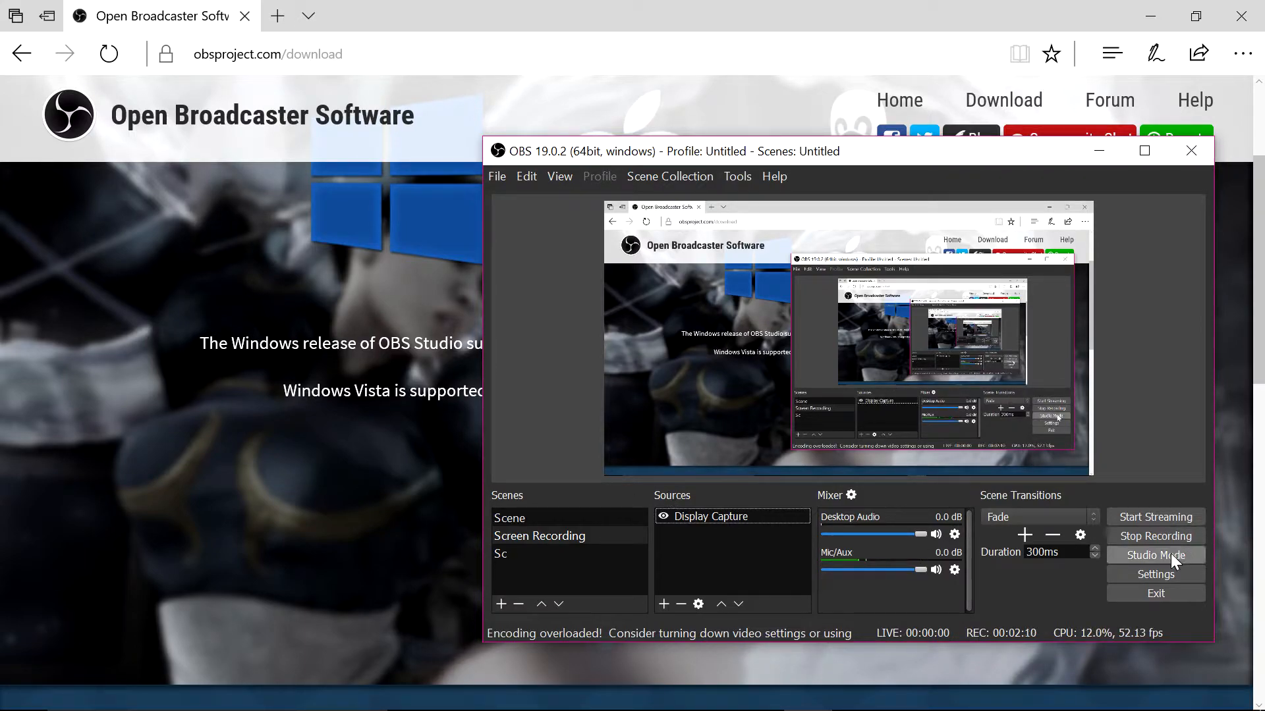
- Open the OBS settings and review the theme choices and the streaming and recording output options
{"action": "left_click", "coordinate": [1171, 572]}
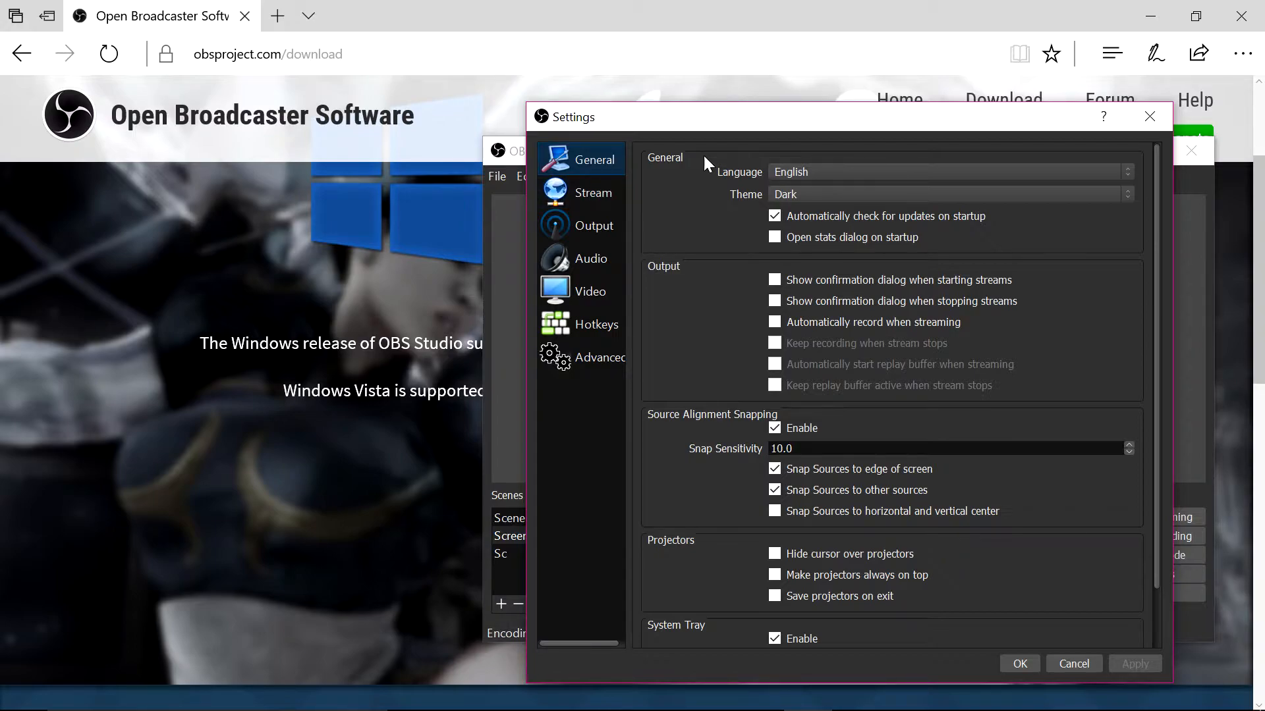
{"action": "left_click", "coordinate": [786, 195]}
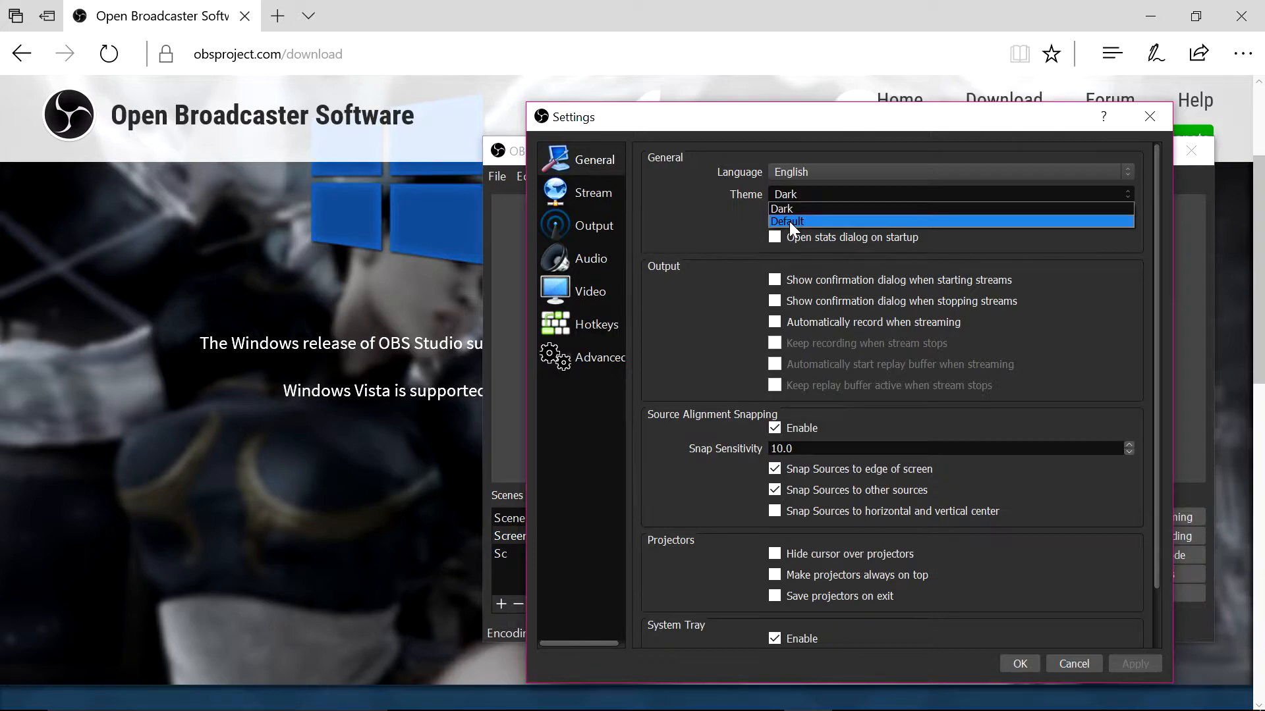
{"action": "left_click", "coordinate": [774, 201]}
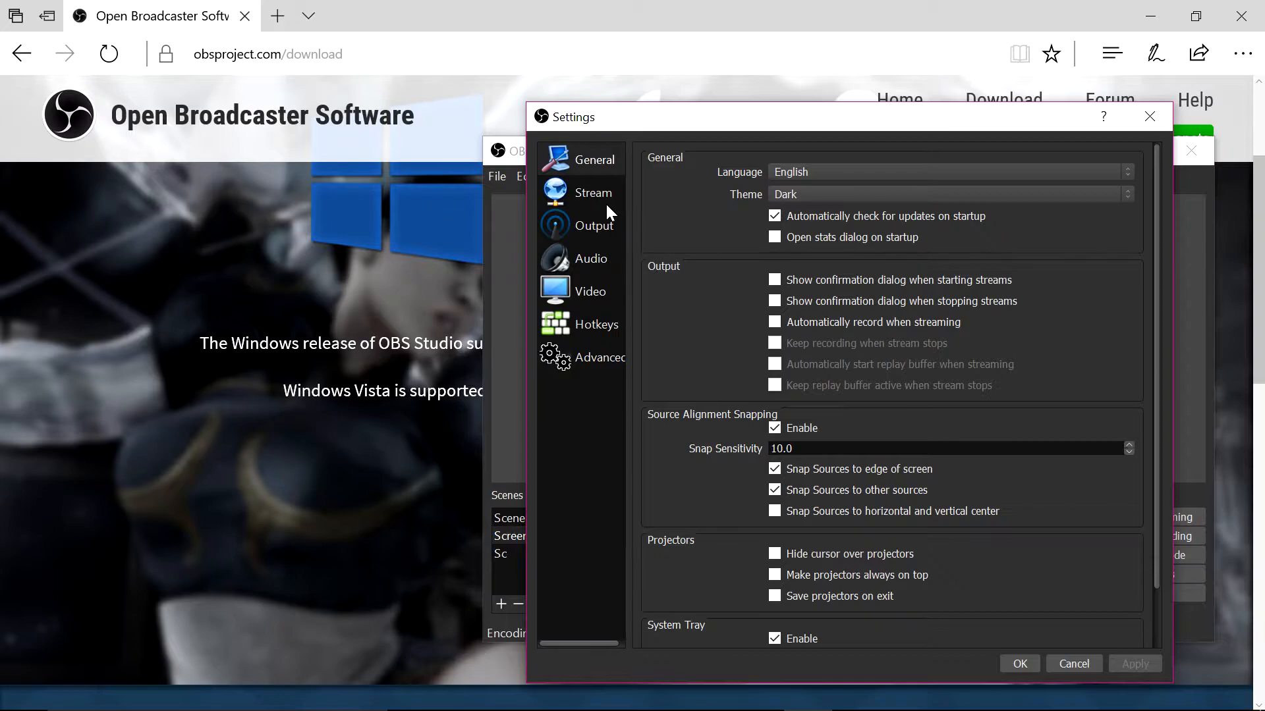
{"action": "left_click", "coordinate": [610, 222]}
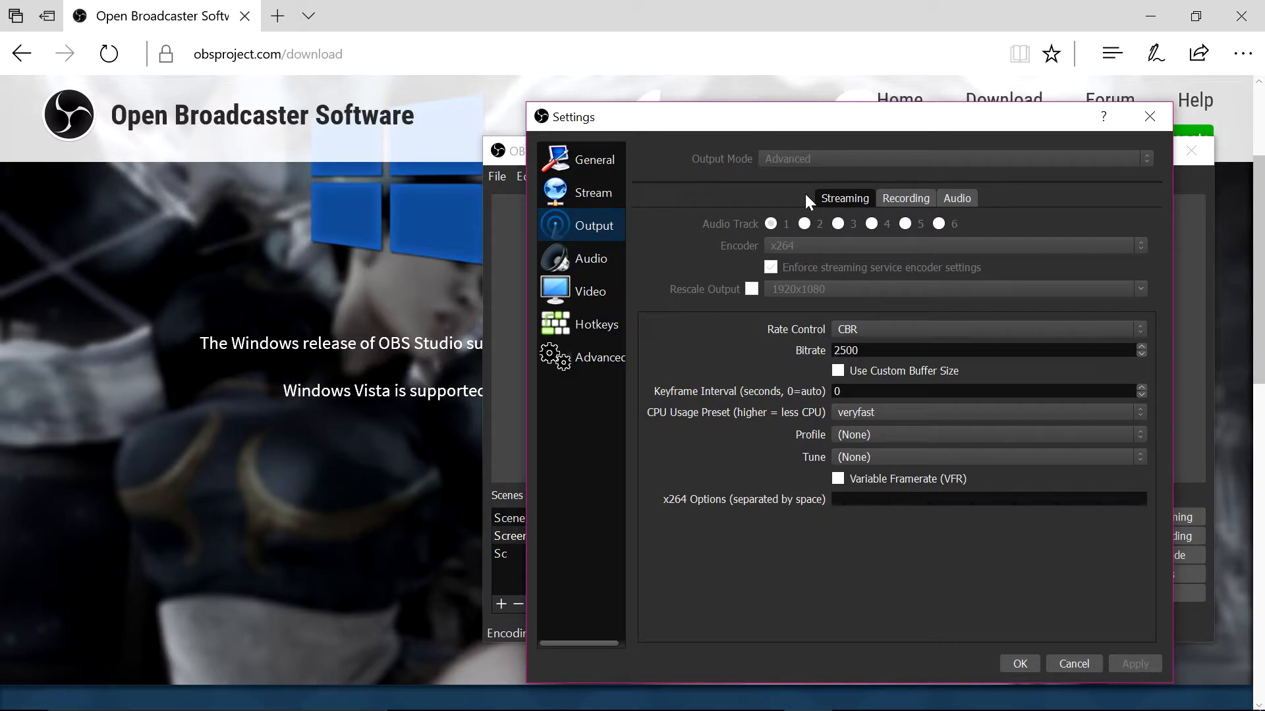
{"action": "left_click", "coordinate": [916, 205]}
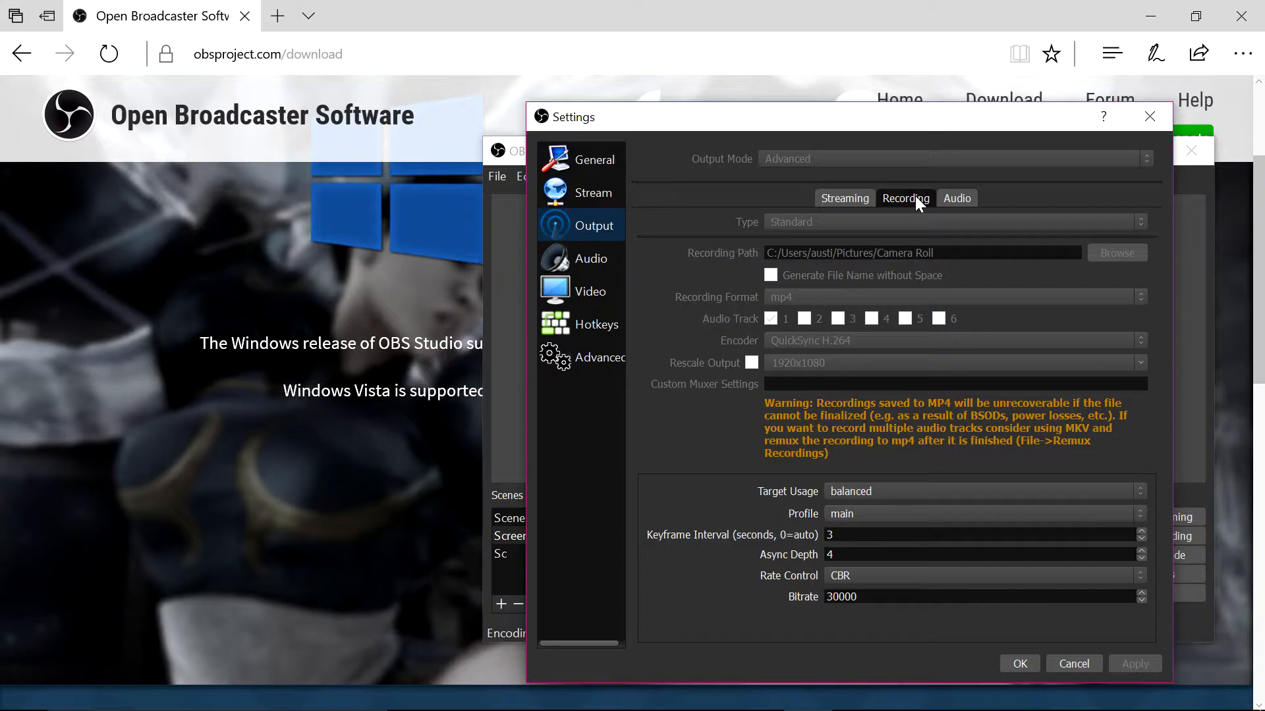
- Compare the OBS audio settings with the microphone's default format in its Windows recording device properties
{"action": "left_click", "coordinate": [591, 258]}
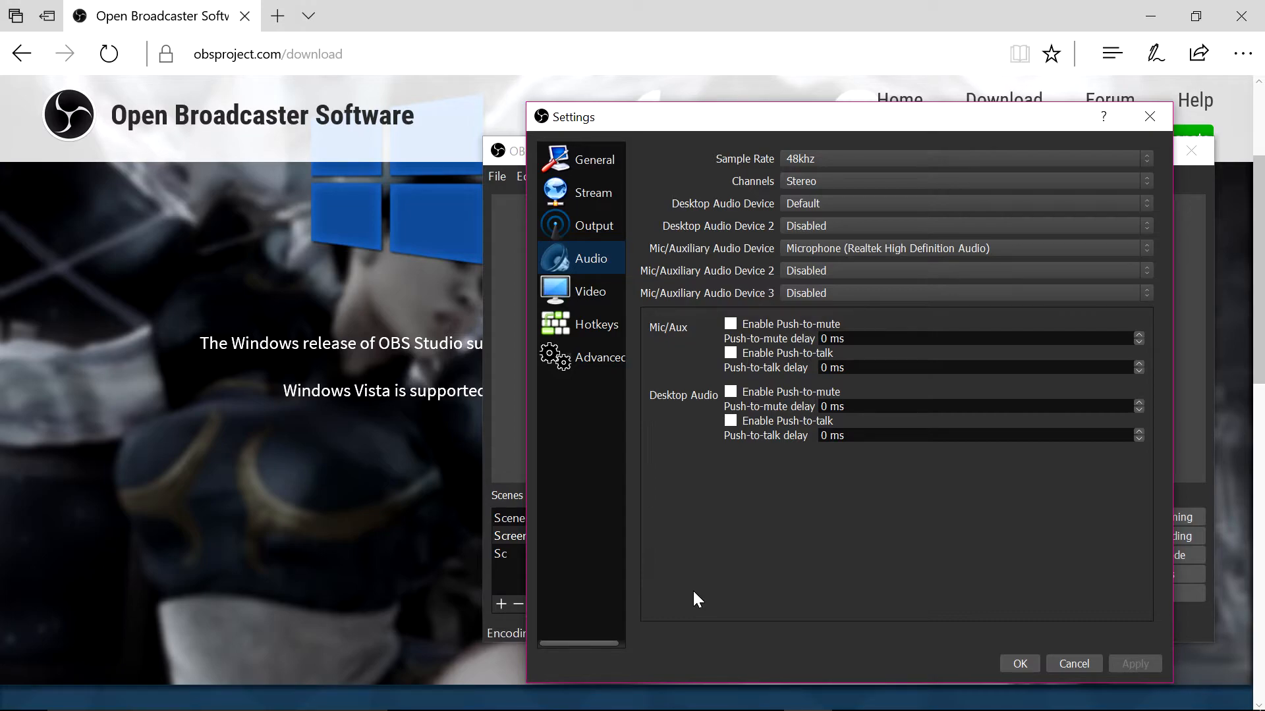
{"action": "right_click", "coordinate": [1054, 699]}
{"action": "left_click", "coordinate": [1088, 639]}
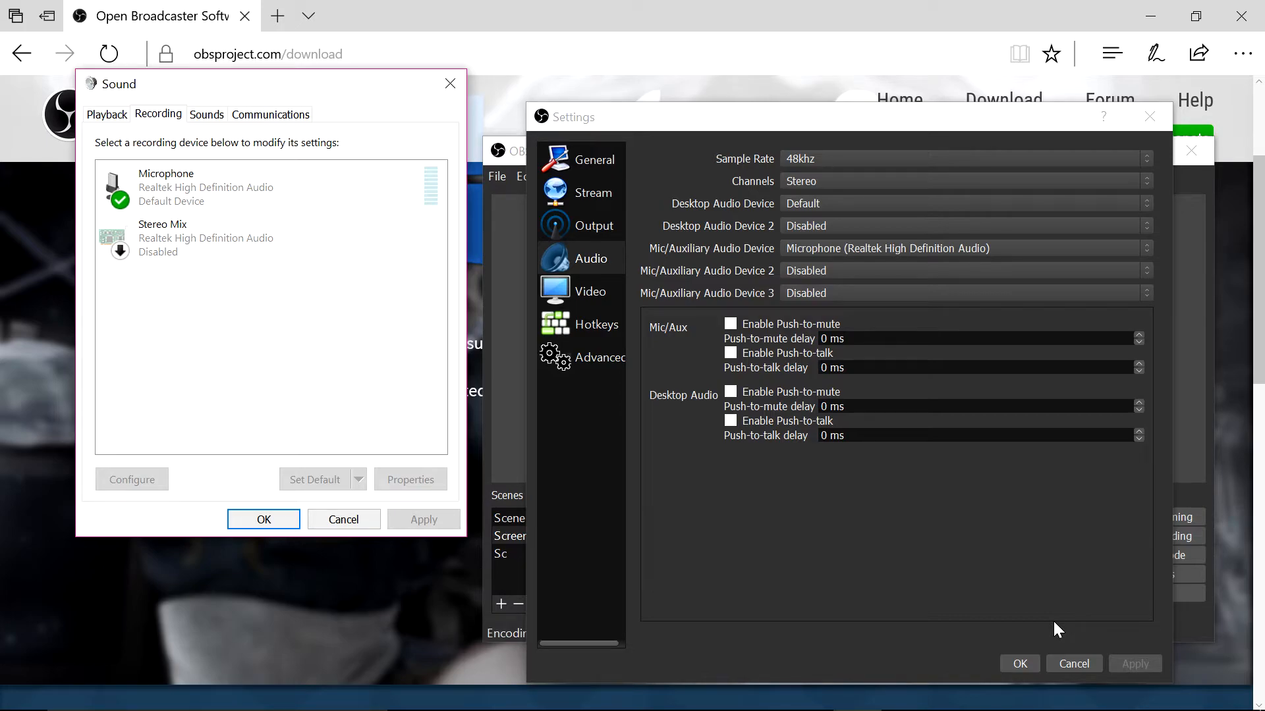
{"action": "right_click", "coordinate": [267, 188]}
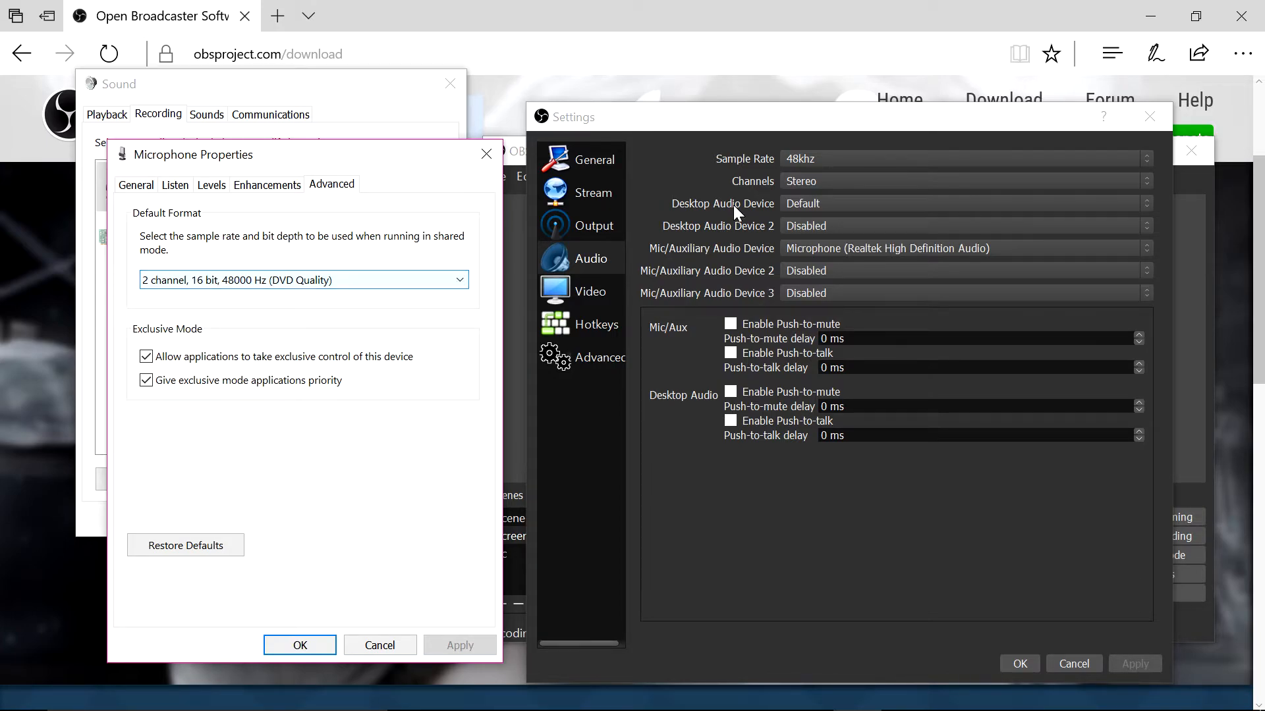
{"action": "left_click", "coordinate": [334, 644]}
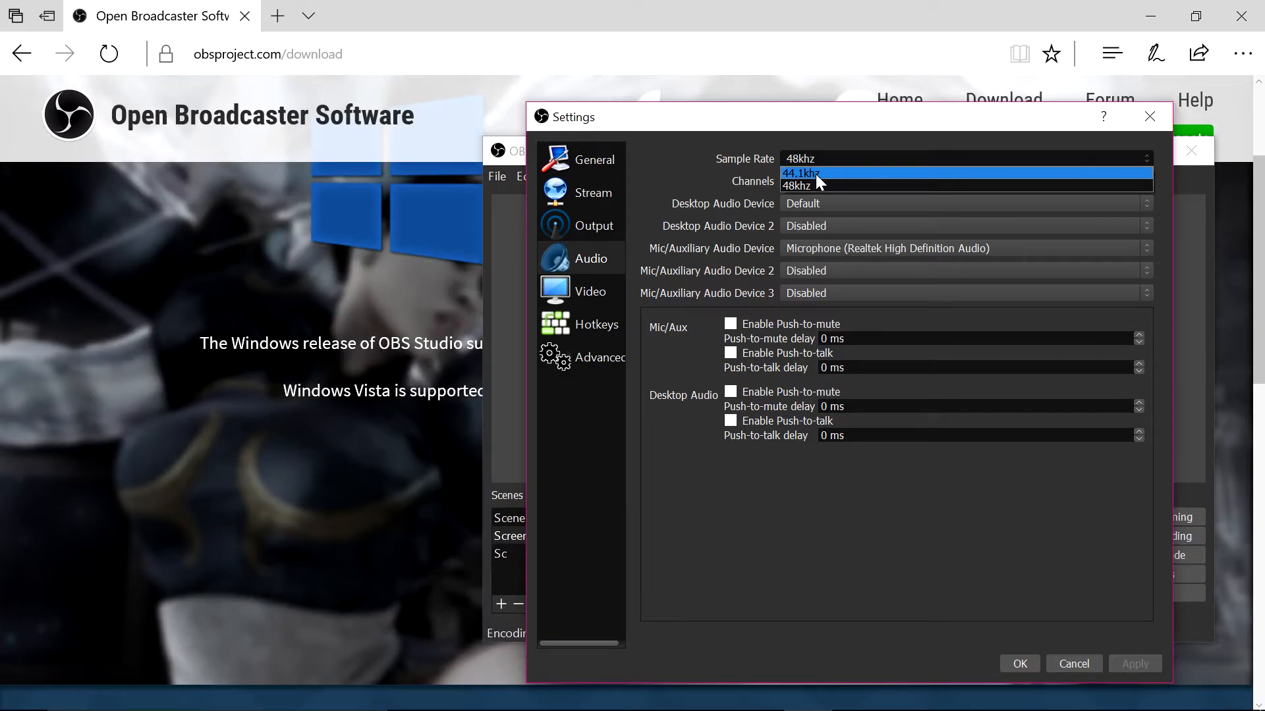
- Review the available sample rates and the Mic/Auxiliary Audio Device choices in the audio settings
{"action": "left_click", "coordinate": [816, 174]}
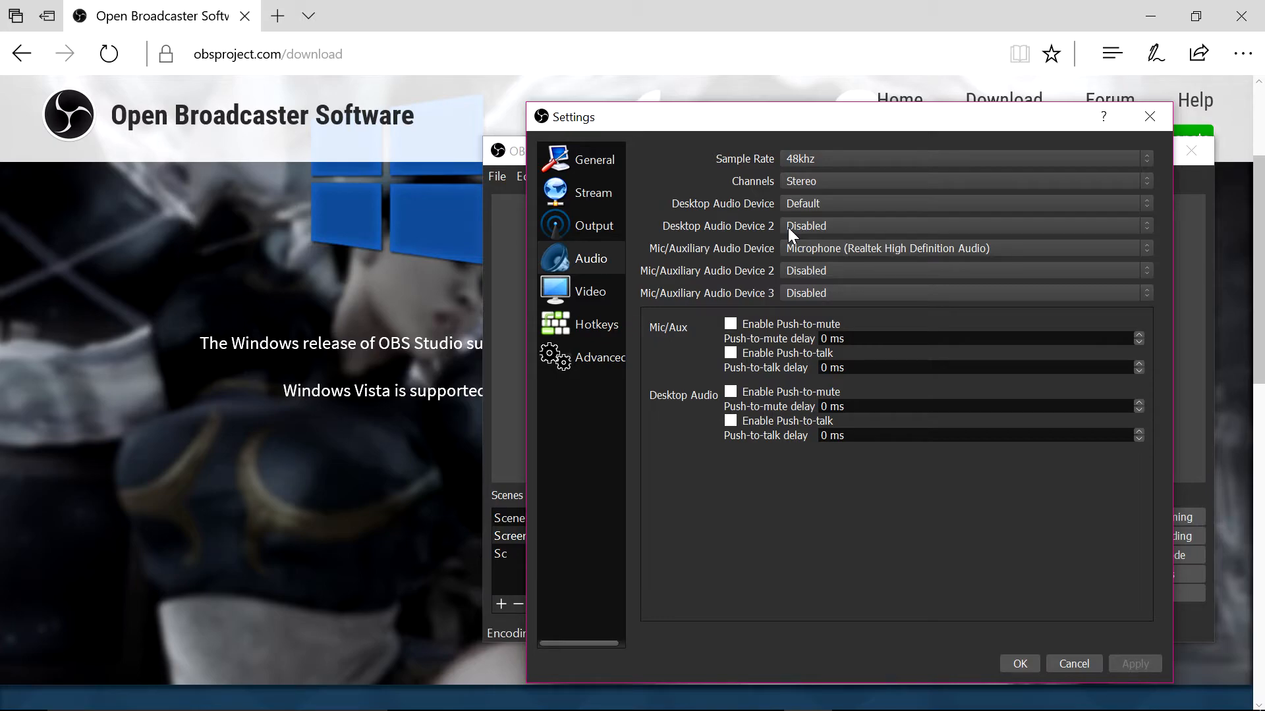
{"action": "left_click", "coordinate": [818, 268]}
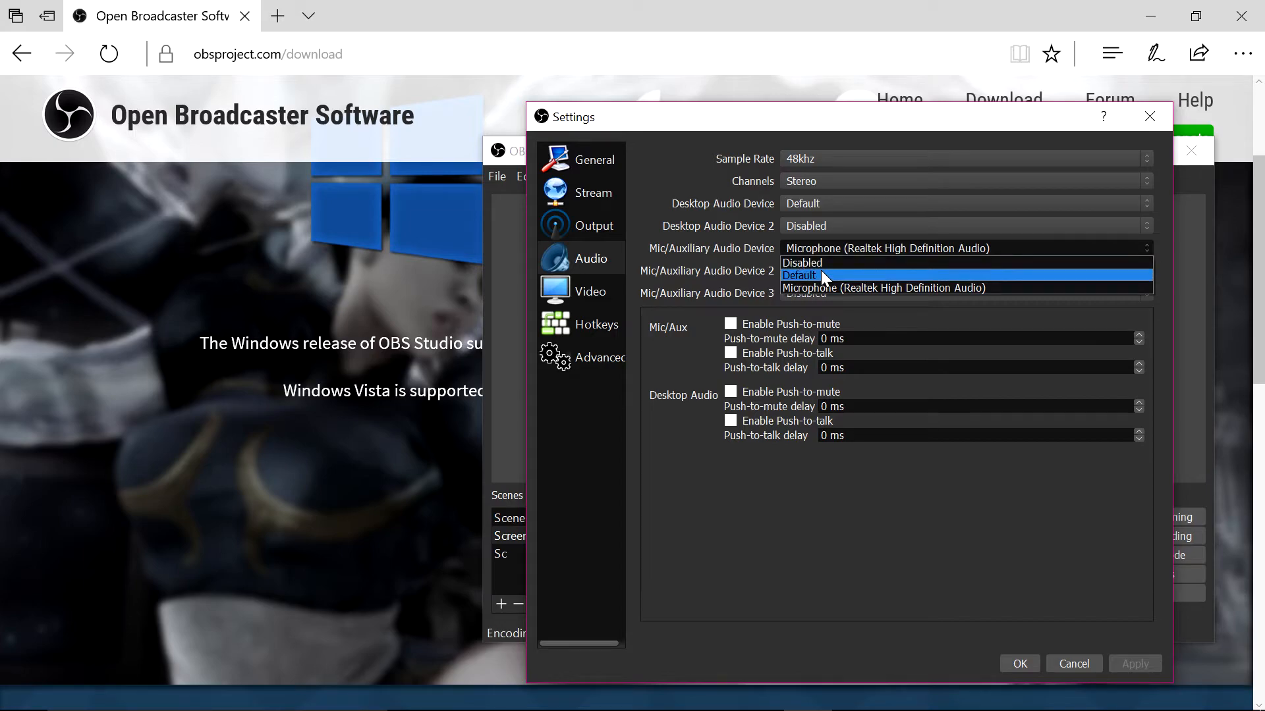
{"action": "left_click", "coordinate": [698, 205]}
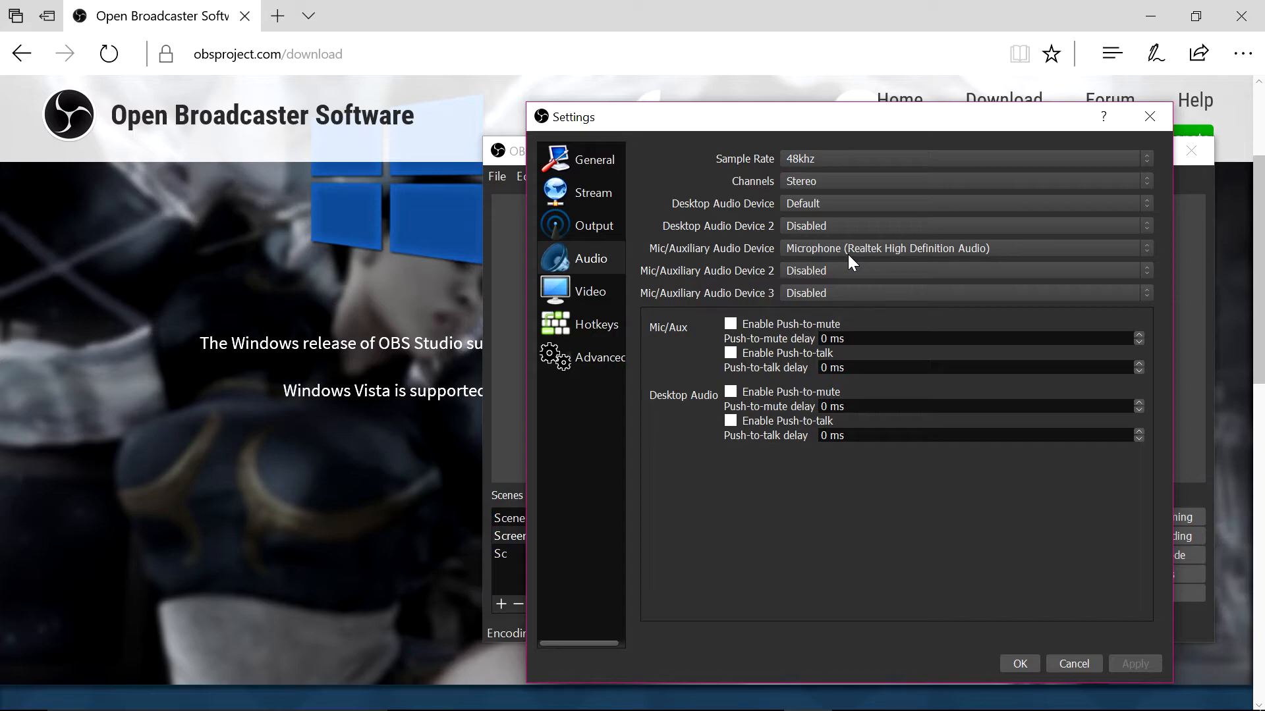
- Review the video settings and the advanced process priority options, and return to the main OBS window
{"action": "left_click", "coordinate": [597, 297]}
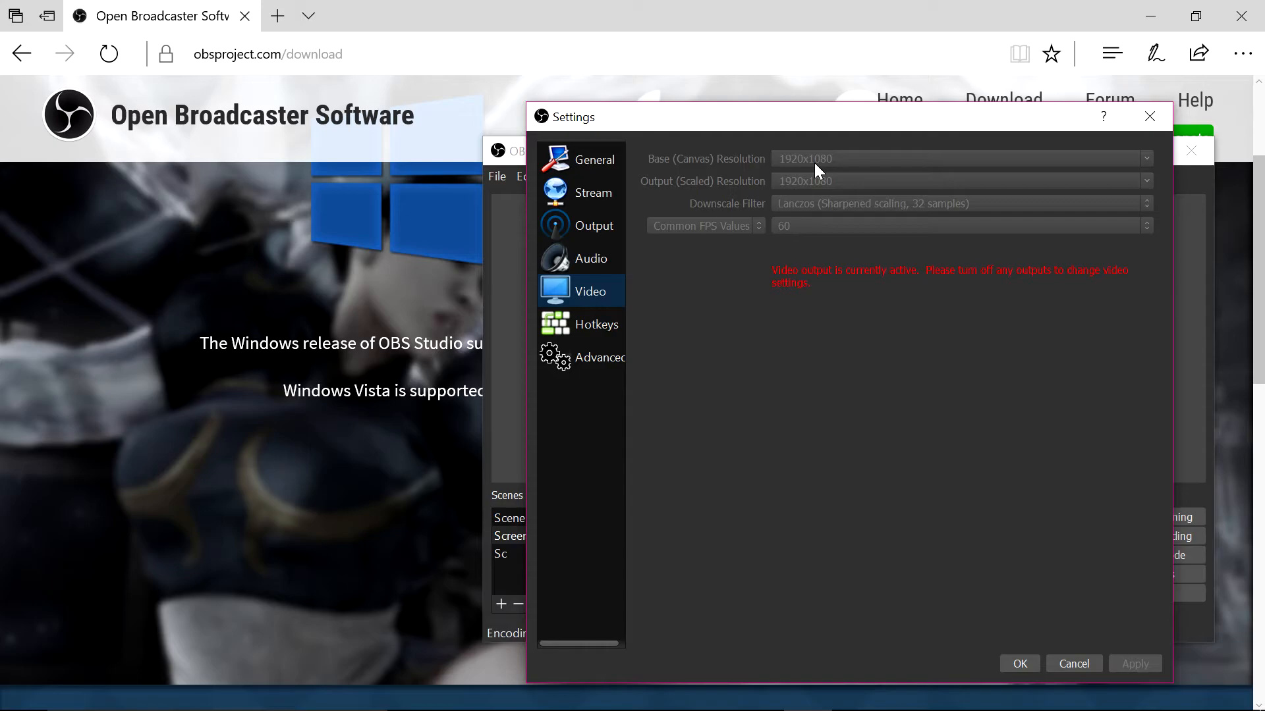
{"action": "left_click", "coordinate": [583, 325]}
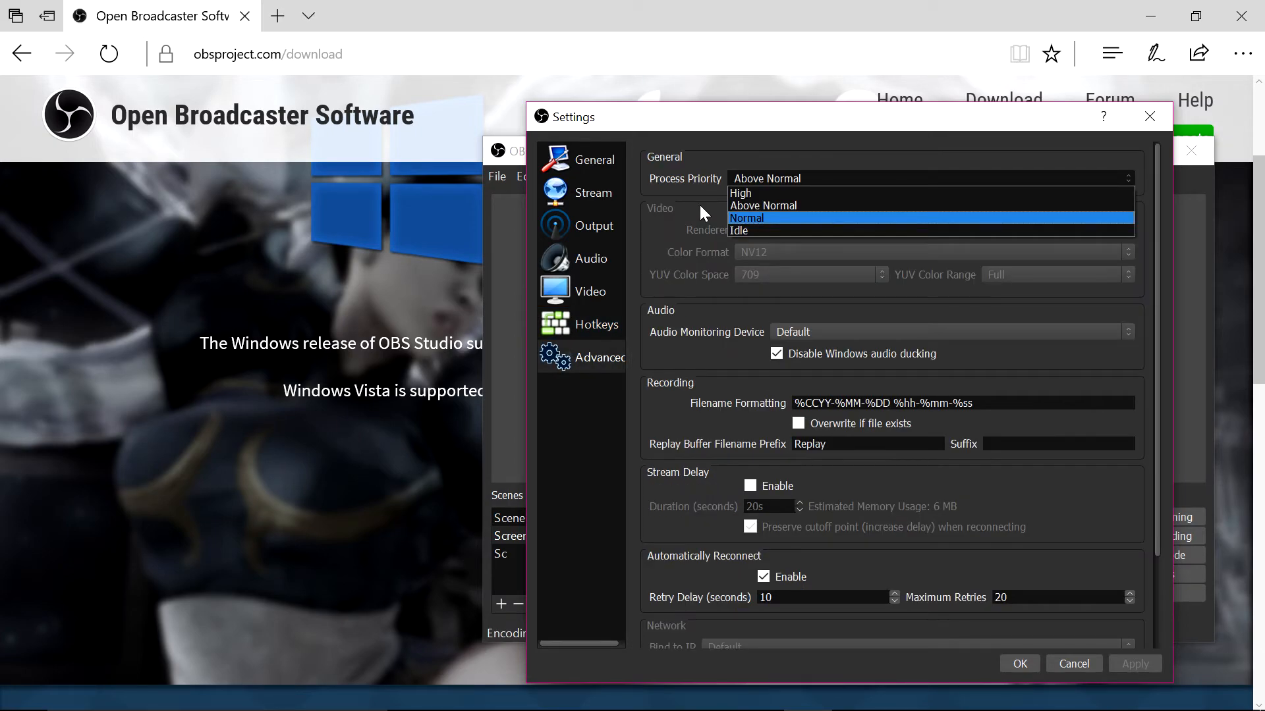
{"action": "left_click", "coordinate": [699, 206]}
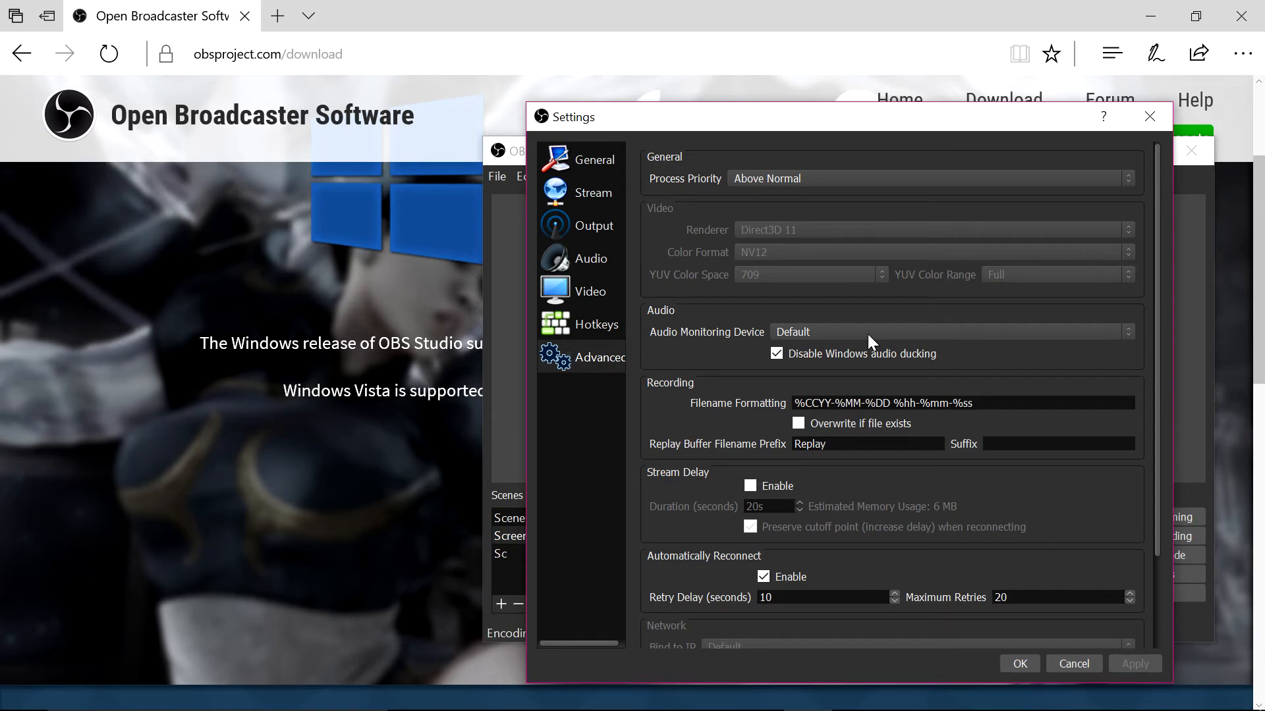
{"action": "key", "text": "Escape"}
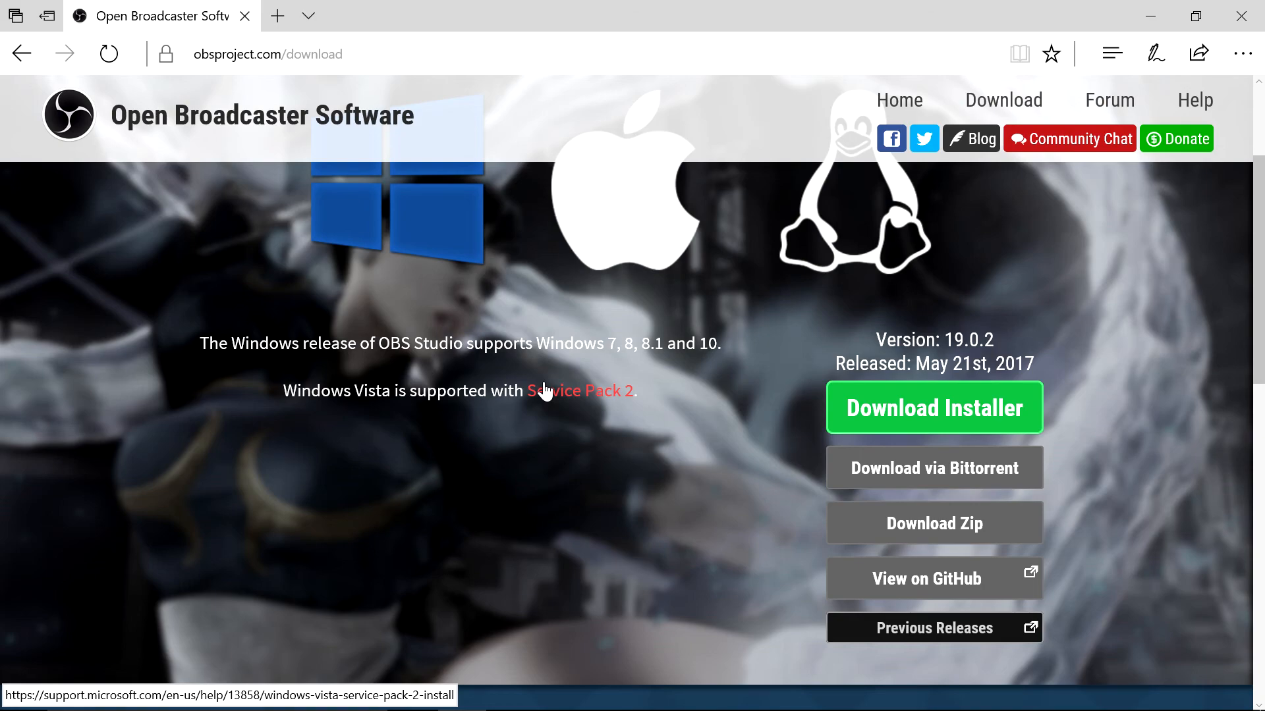
{"action": "key", "text": "alt+Tab"}
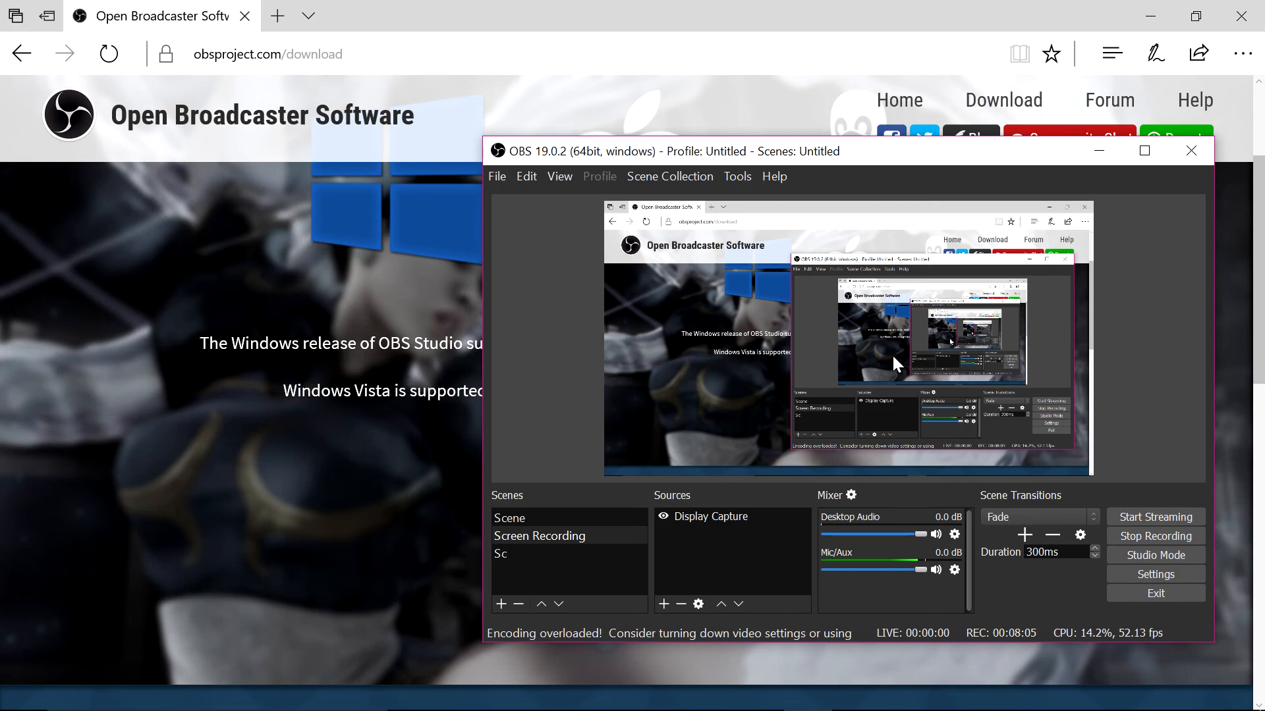